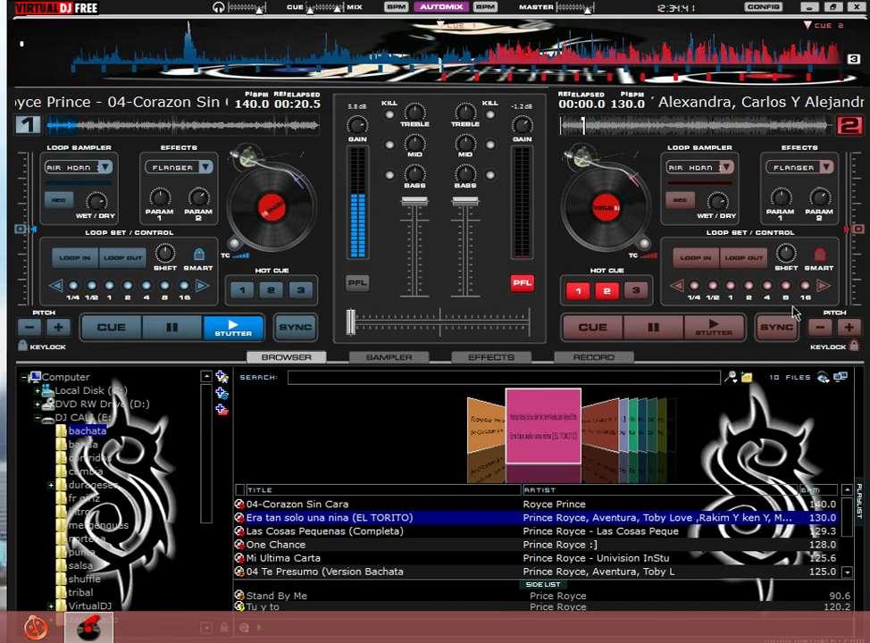
Play the looped opening of Era tan solo una nina (EL TORITO) on deck 2 and crossfade from deck 1 to it
click(786, 287)
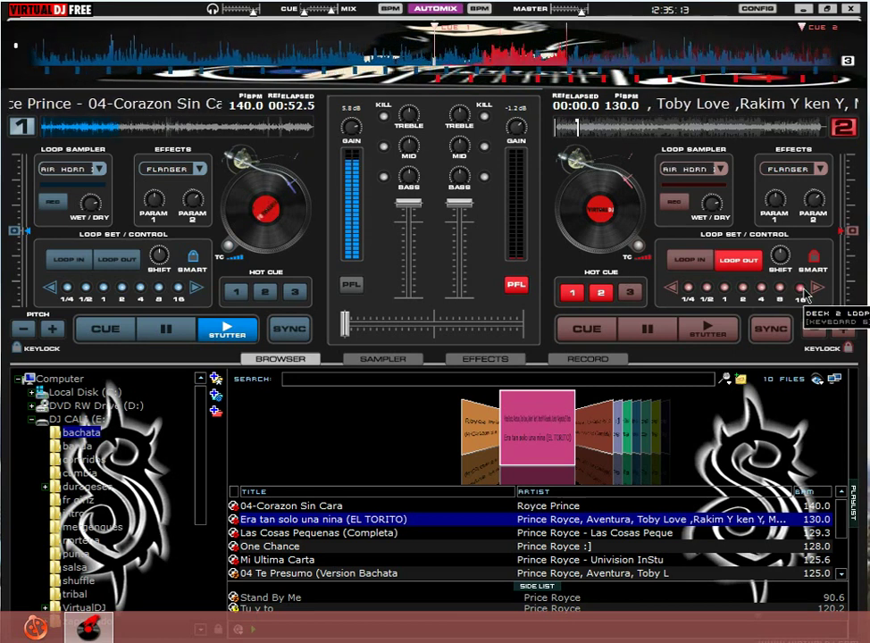
click(708, 328)
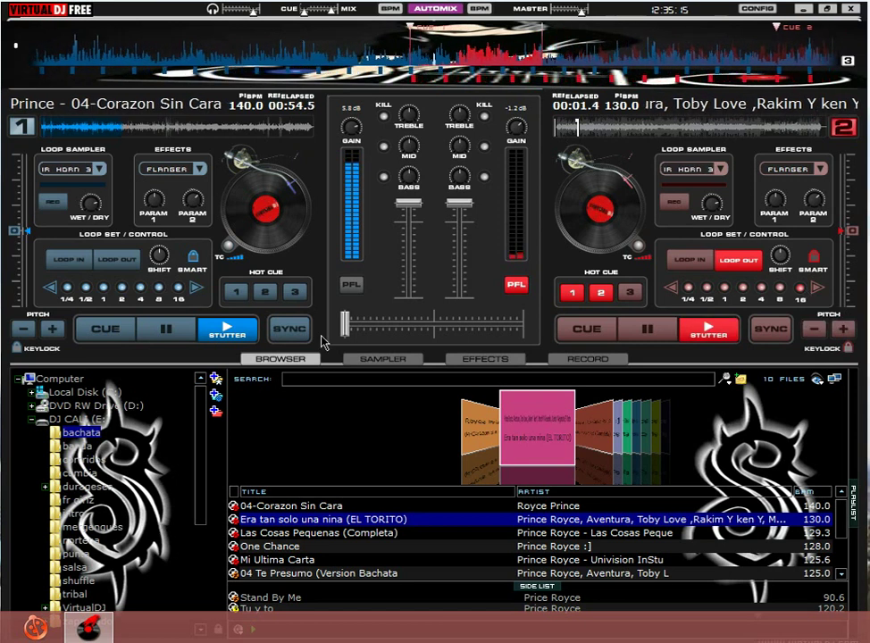
drag(345, 327, 390, 334)
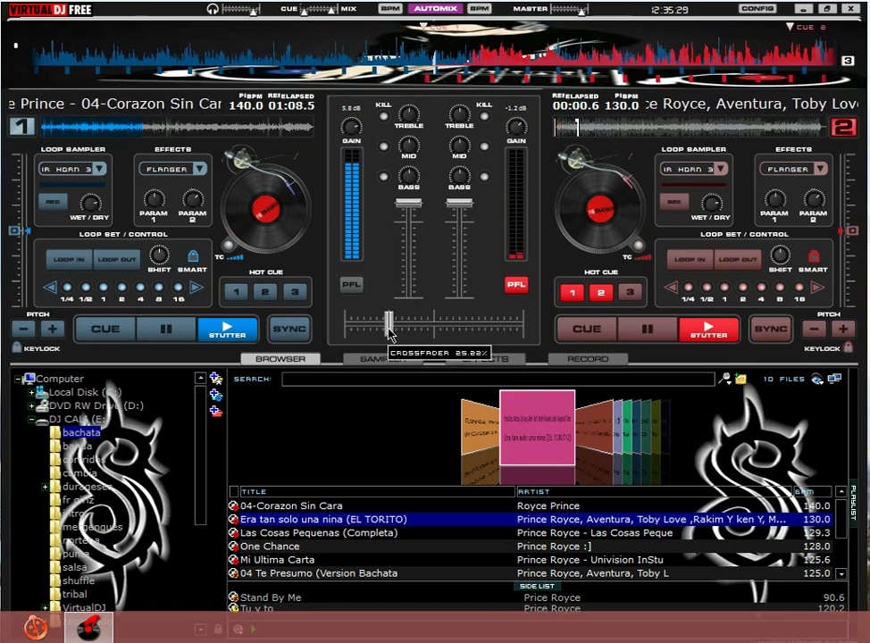
drag(389, 334, 519, 330)
Load Las Cosas Pequenas (Completa) onto deck 1
drag(278, 532, 182, 223)
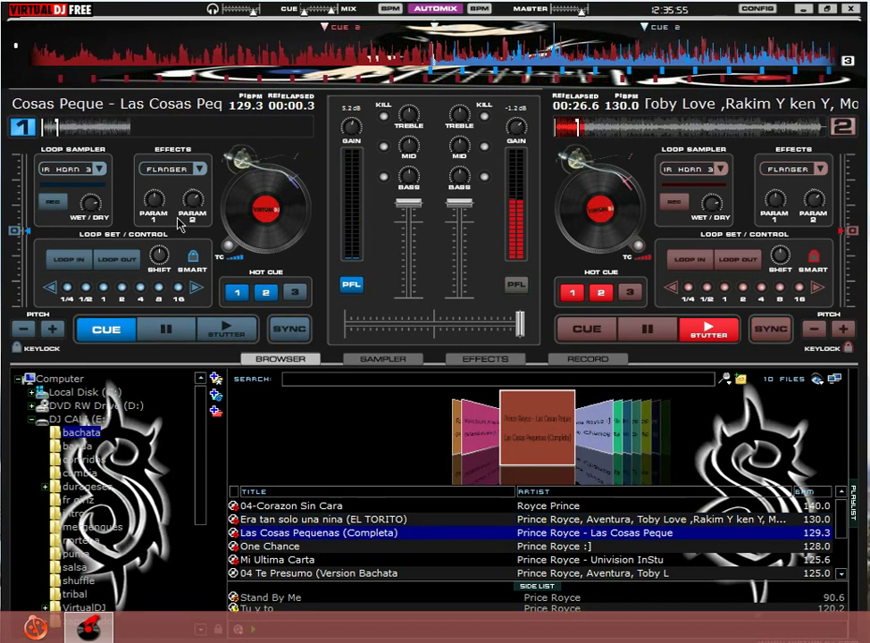
click(433, 326)
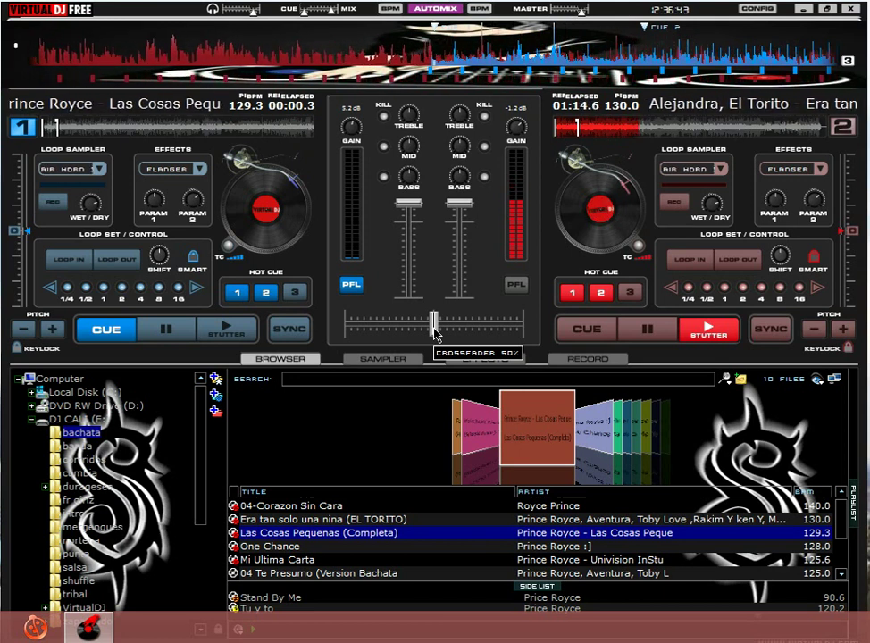
drag(434, 325, 577, 287)
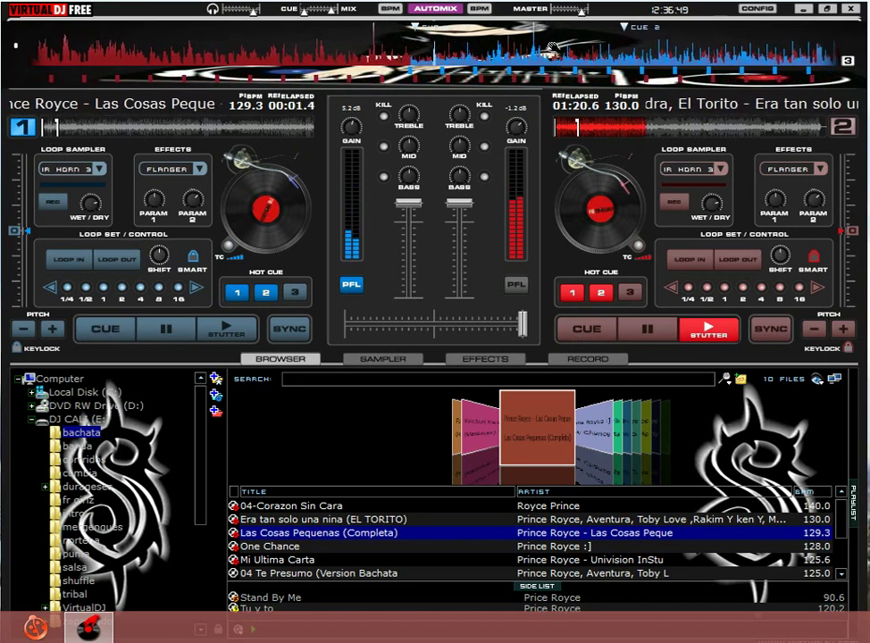
click(141, 288)
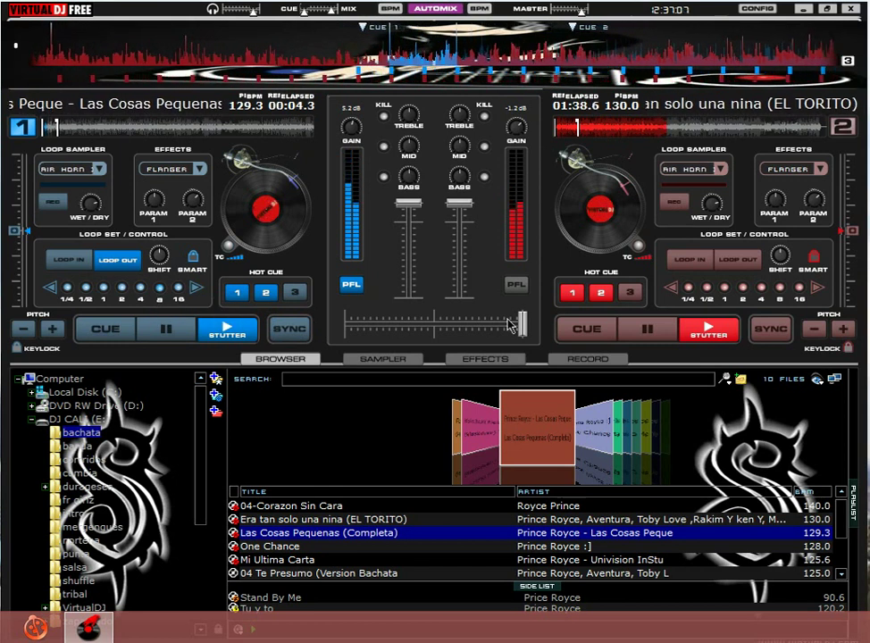
mouse_move(527, 333)
mouse_down()
mouse_move(502, 334)
mouse_move(525, 334)
mouse_up()
double_click(164, 334)
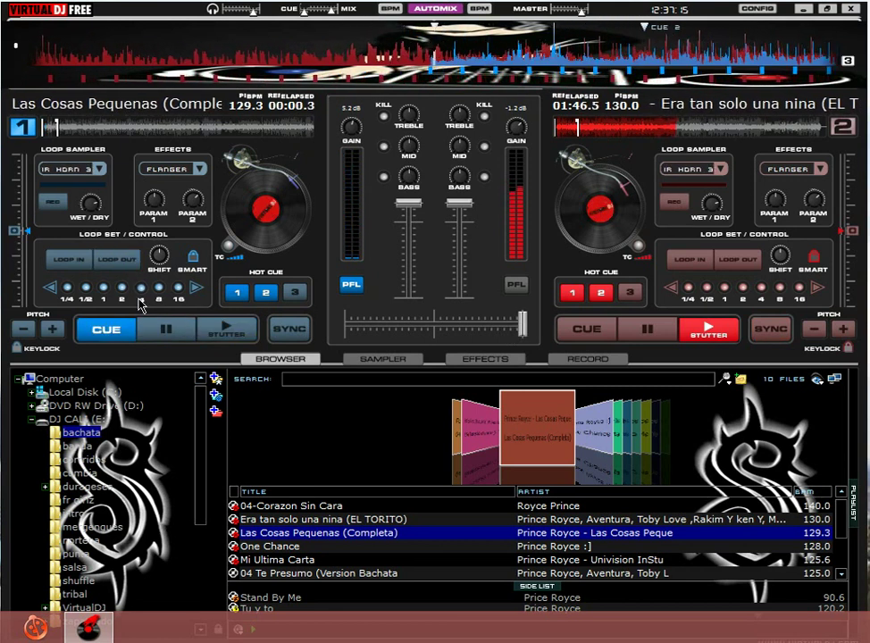
Crossfade from deck 2 through the centre to Las Cosas Pequenas playing on deck 1, and pause deck 2
click(431, 330)
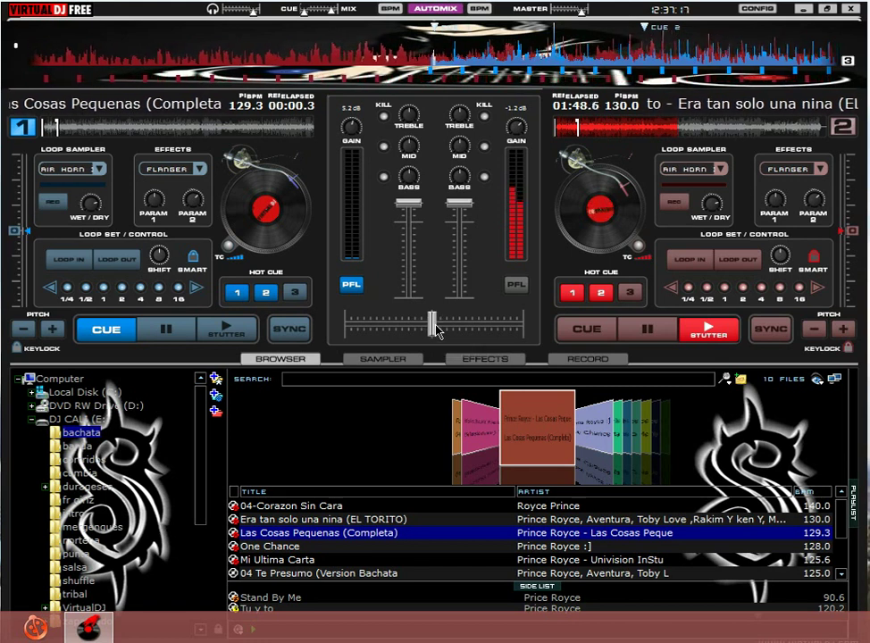
click(231, 332)
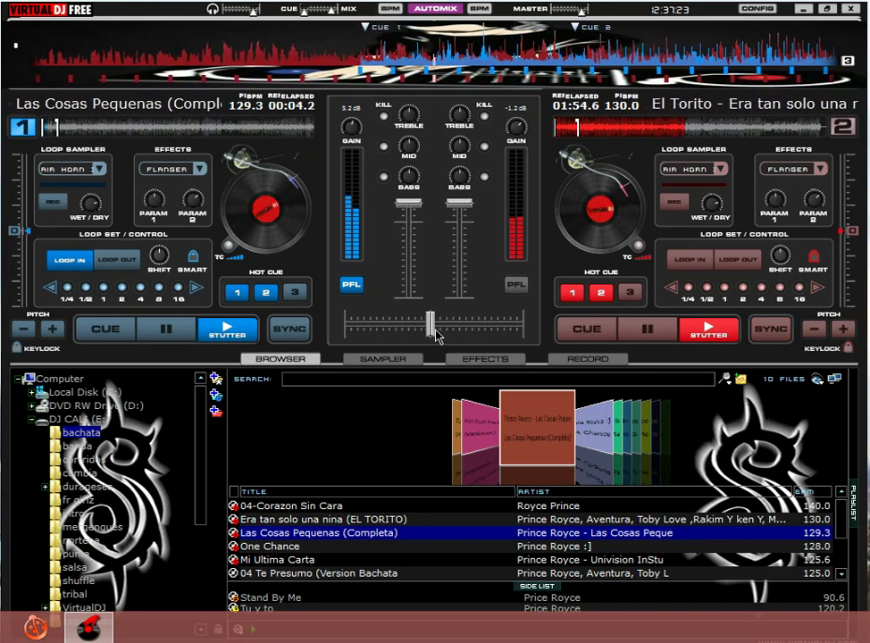
drag(434, 334, 346, 330)
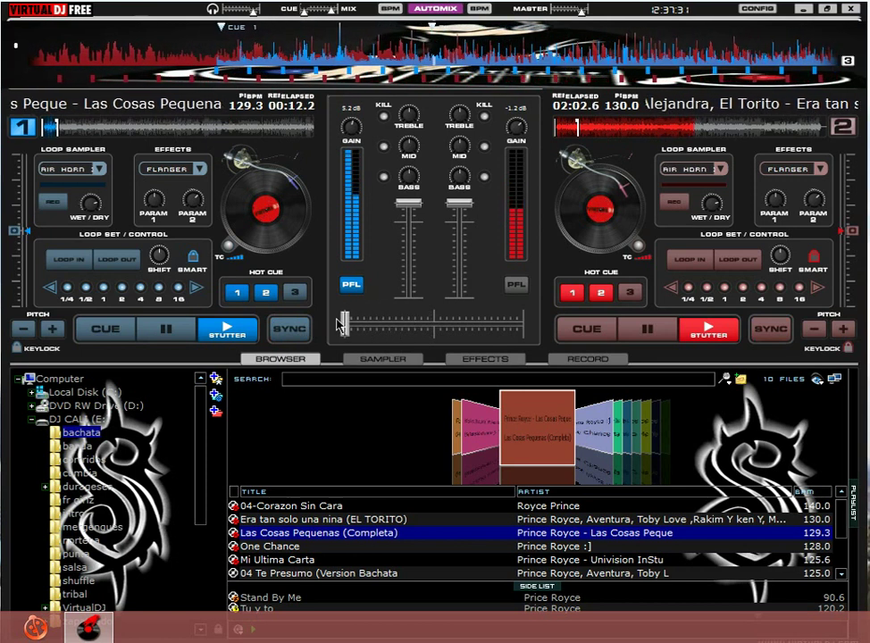
click(643, 329)
Load One Chance onto deck 2 and play it with a 2-beat loop at its start
drag(317, 546, 616, 197)
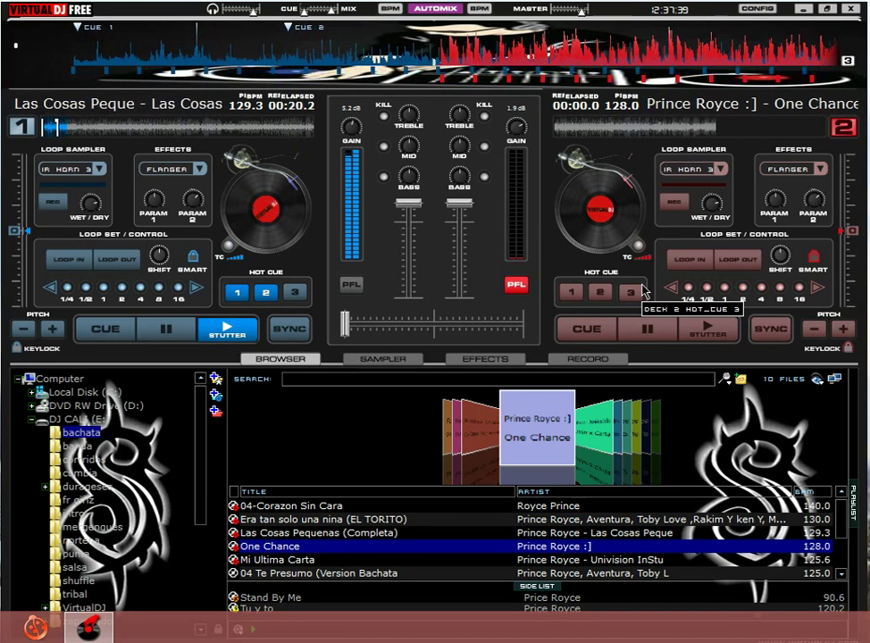
click(743, 289)
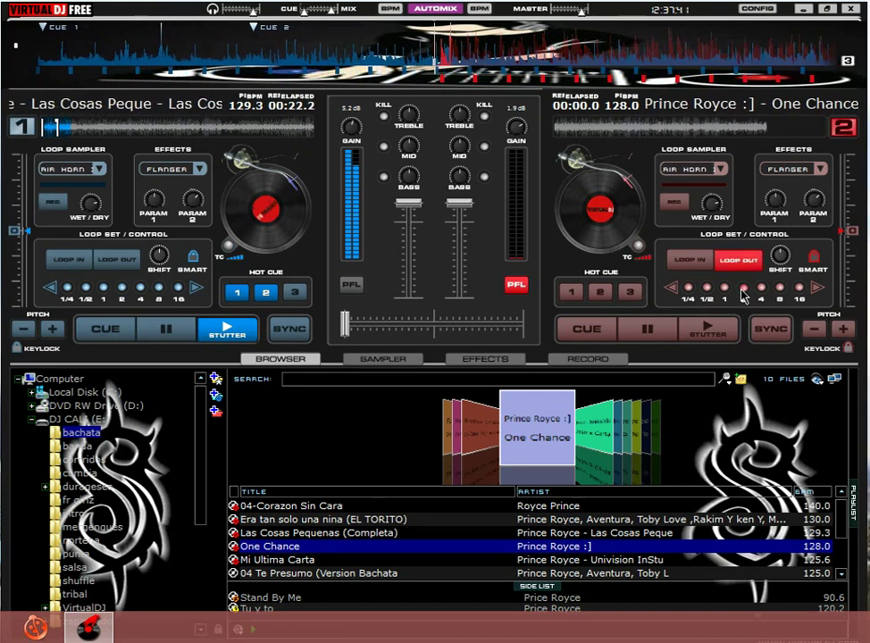
key(space)
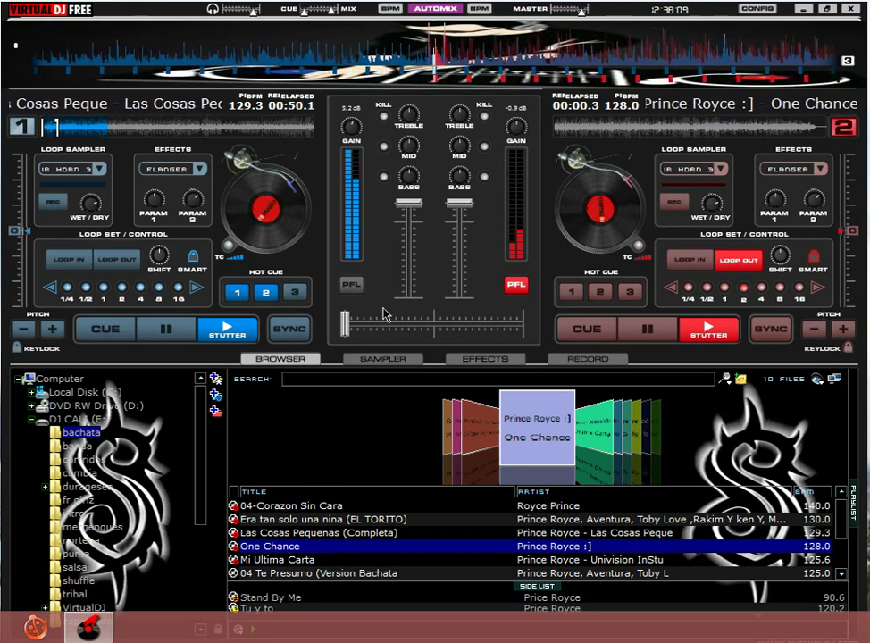
Ease the crossfader in small stages from the deck 1 end to just past the centre
drag(356, 323, 371, 323)
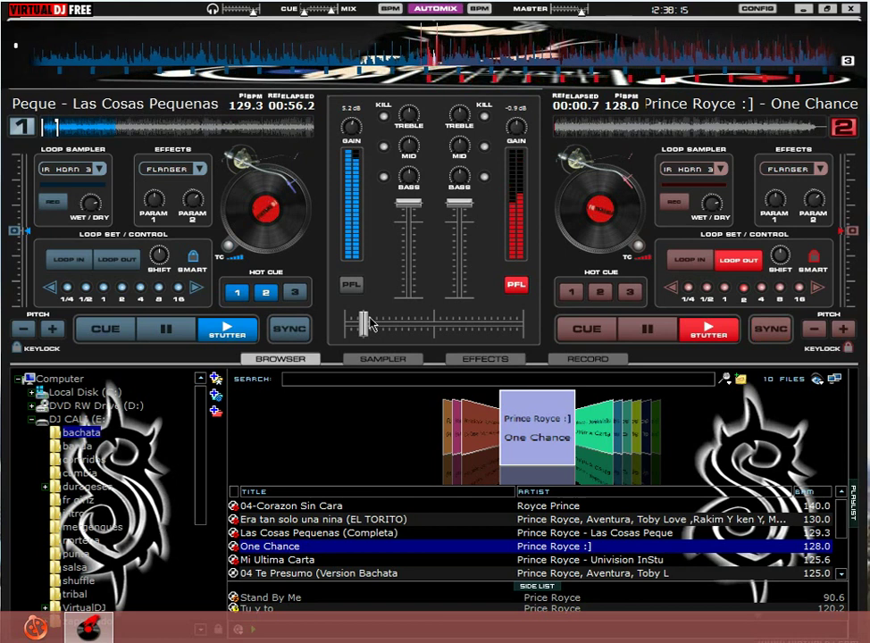
drag(371, 323, 396, 325)
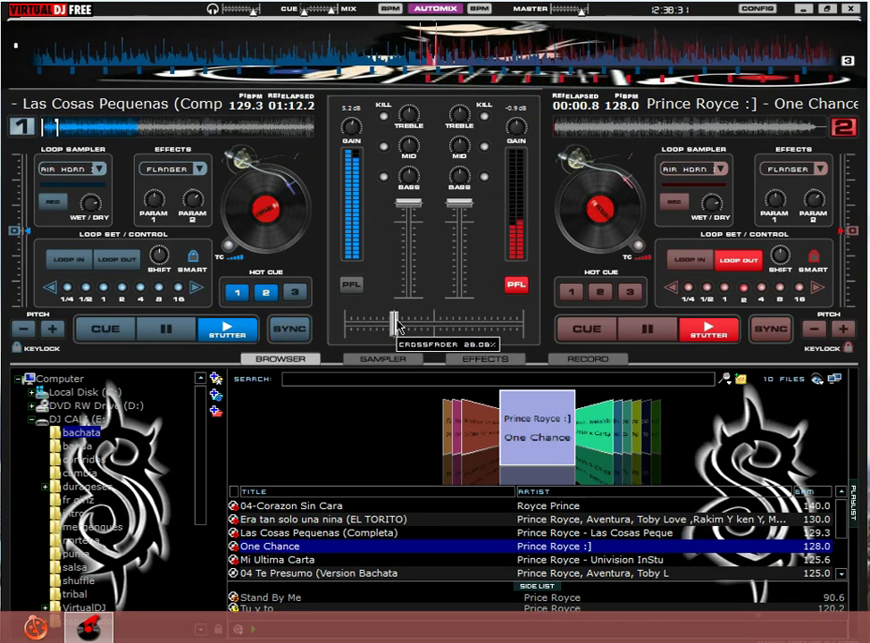
drag(398, 327, 412, 329)
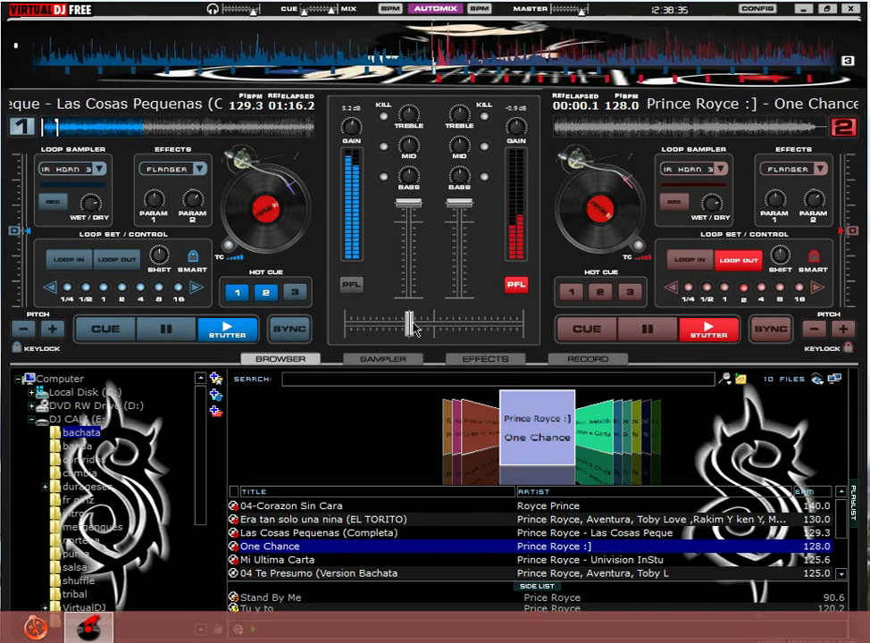
drag(419, 329, 430, 328)
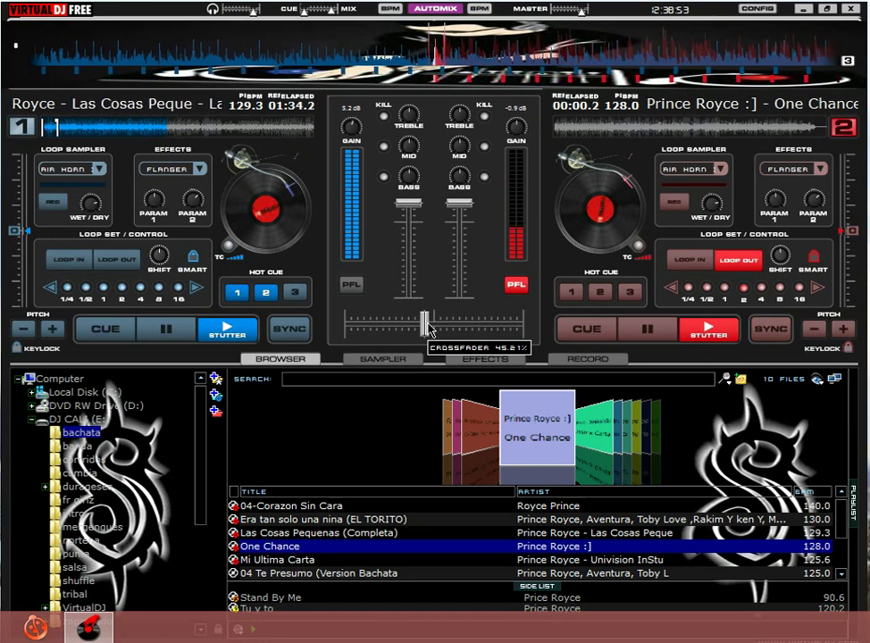
drag(429, 329, 439, 331)
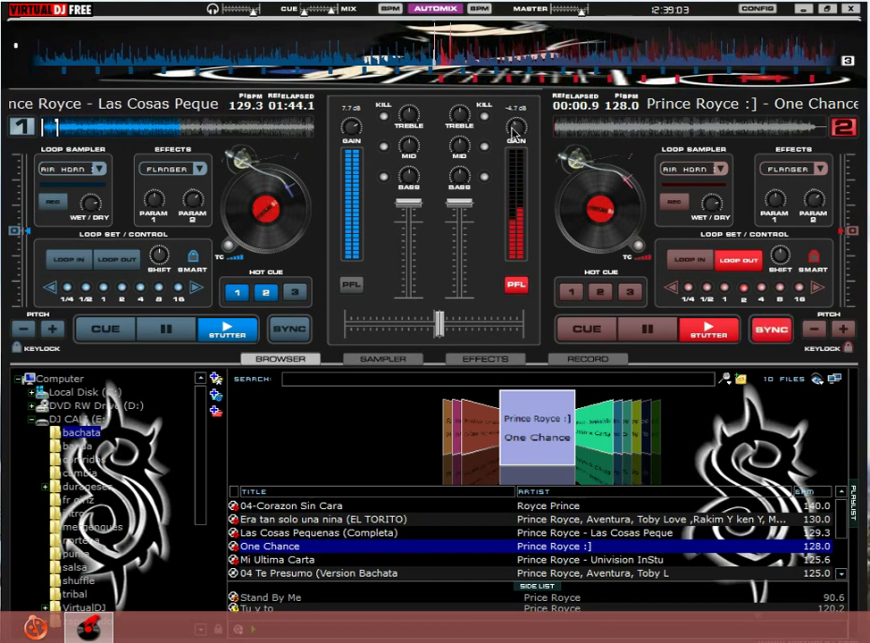
Set deck 2's gain to -0.5 dB and finish the crossfade to One Chance
drag(439, 323, 464, 335)
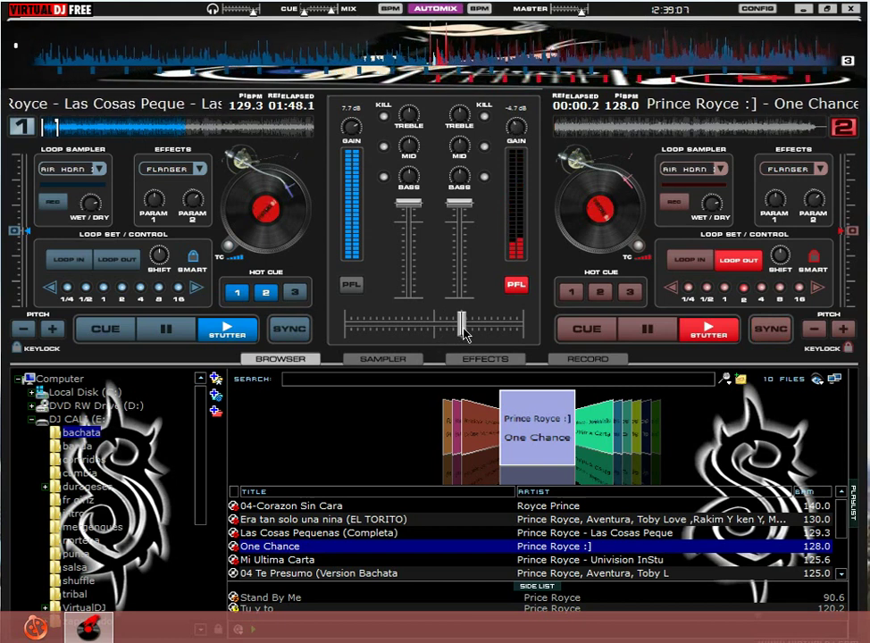
drag(515, 132, 524, 134)
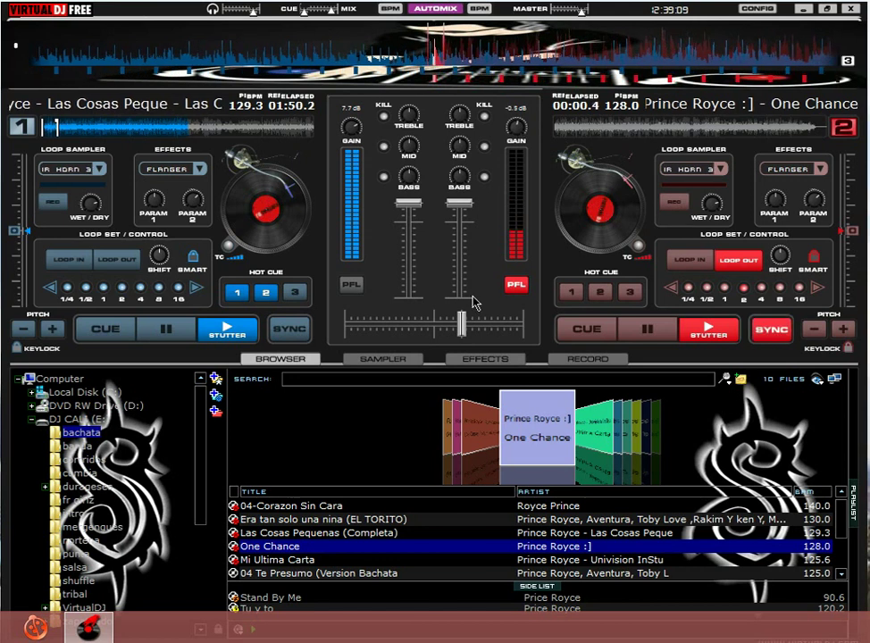
drag(465, 323, 476, 326)
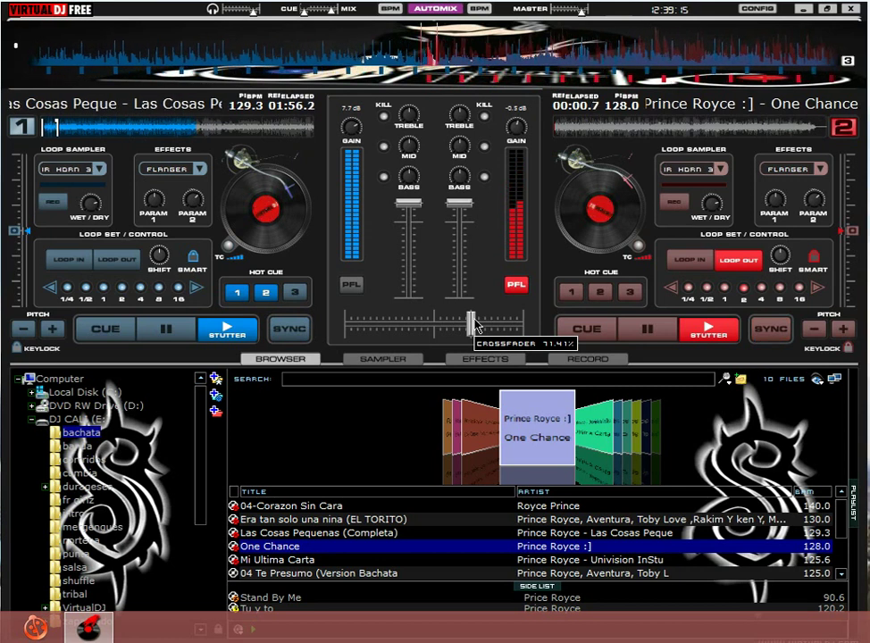
drag(476, 327, 521, 330)
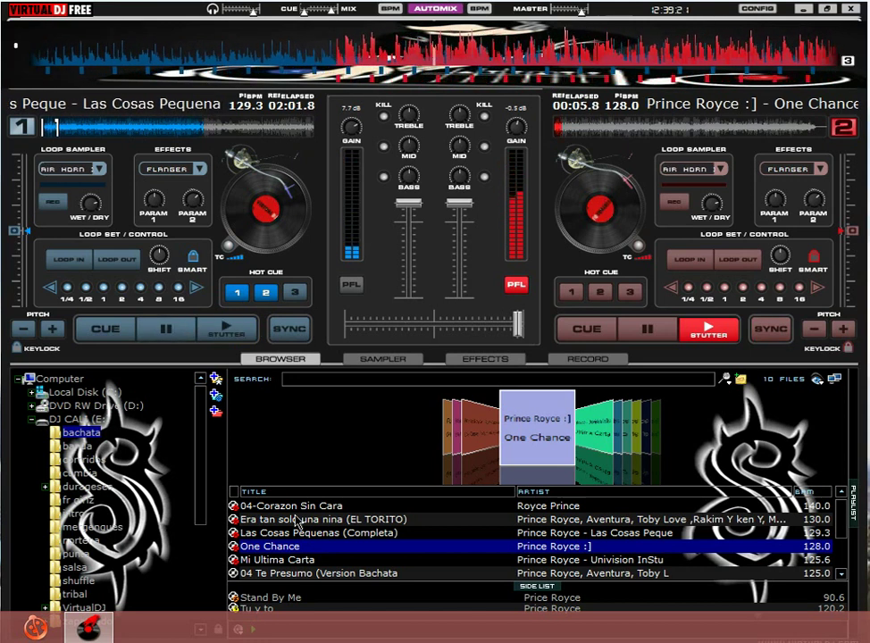
Load the track Prince Royce - Angelito from the end of the bachata list onto deck 1
click(300, 559)
click(304, 575)
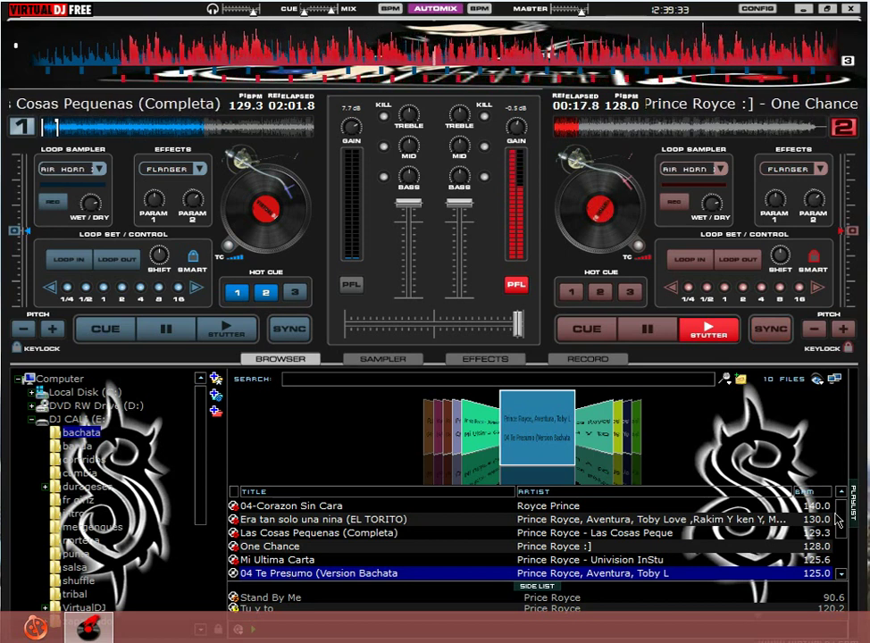
scroll(839, 526, down, 1)
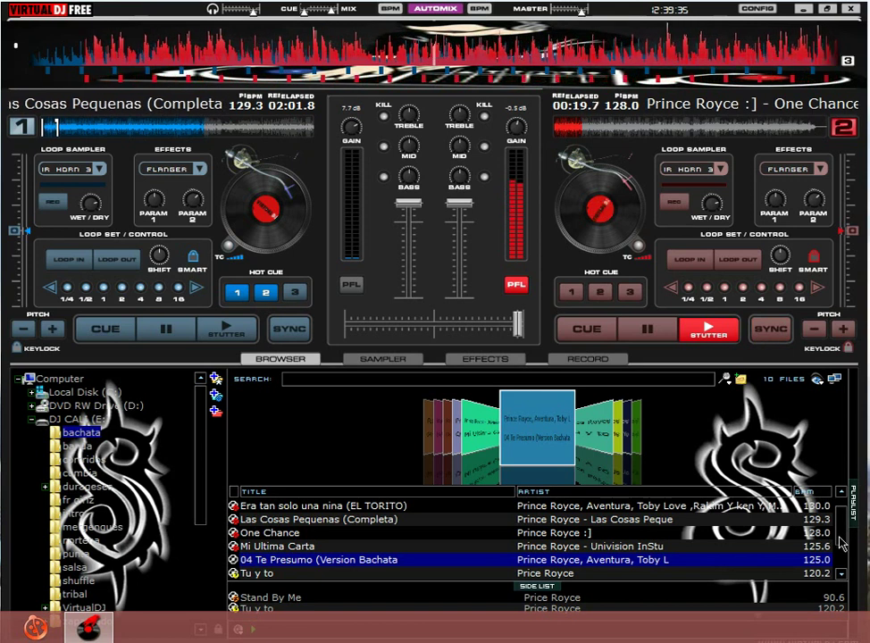
scroll(839, 541, down, 2)
scroll(842, 558, down, 1)
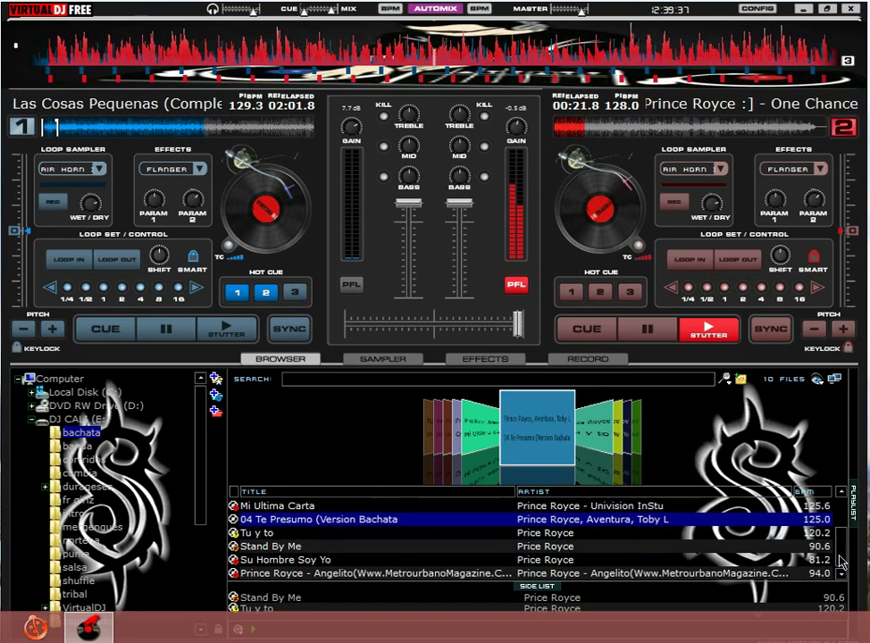
drag(474, 579, 94, 182)
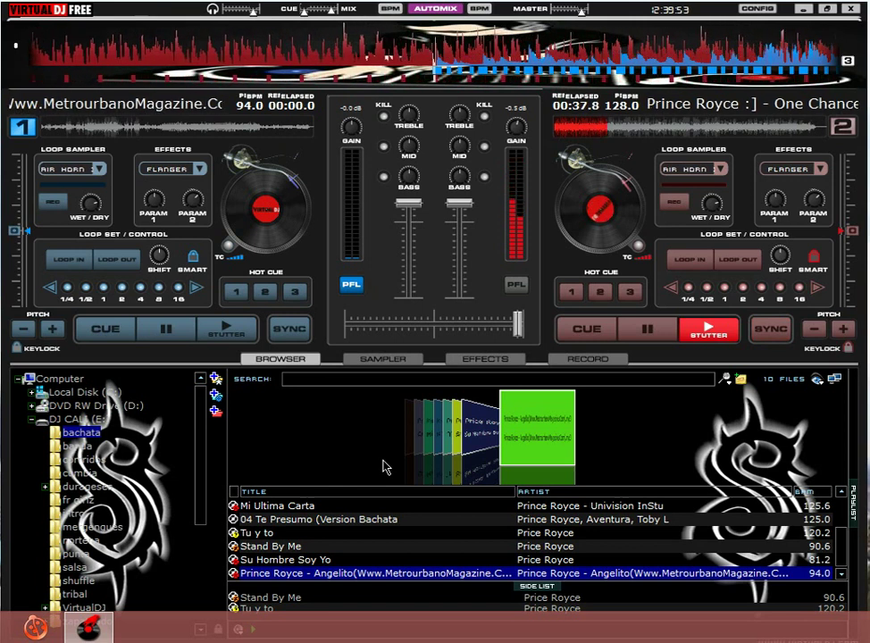
Replace the track on deck 1 with Tu y to
key(Up)
key(Up)
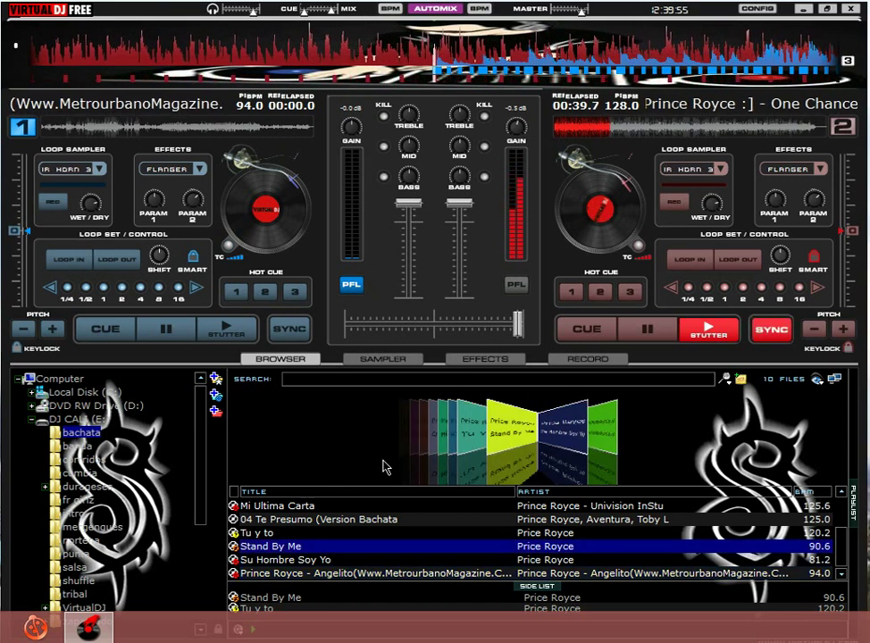
key(Up)
key(Left)
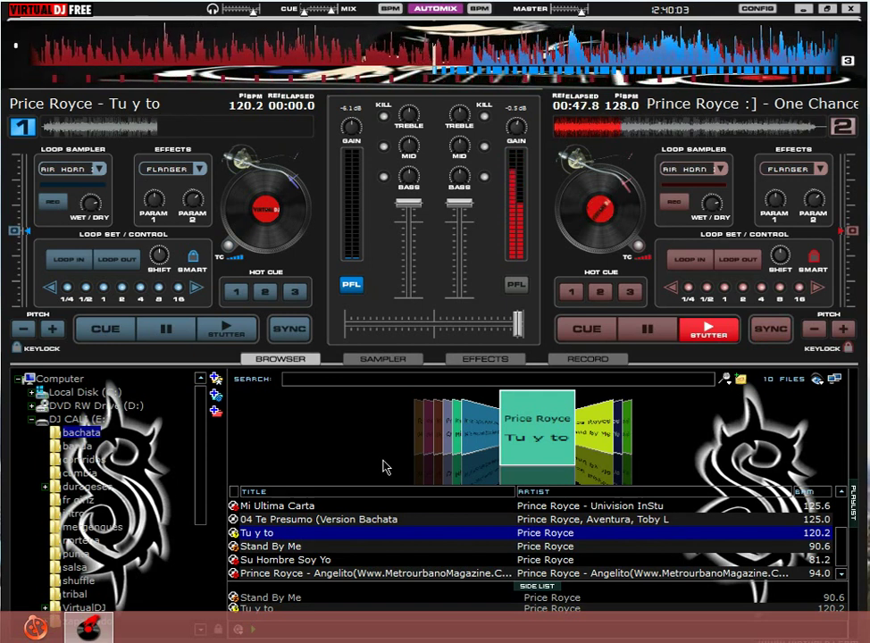
Load 04 Te Presumo (Version Bachata) onto deck 1 and set that deck's gain to -4.4 dB
key(Up)
key(Left)
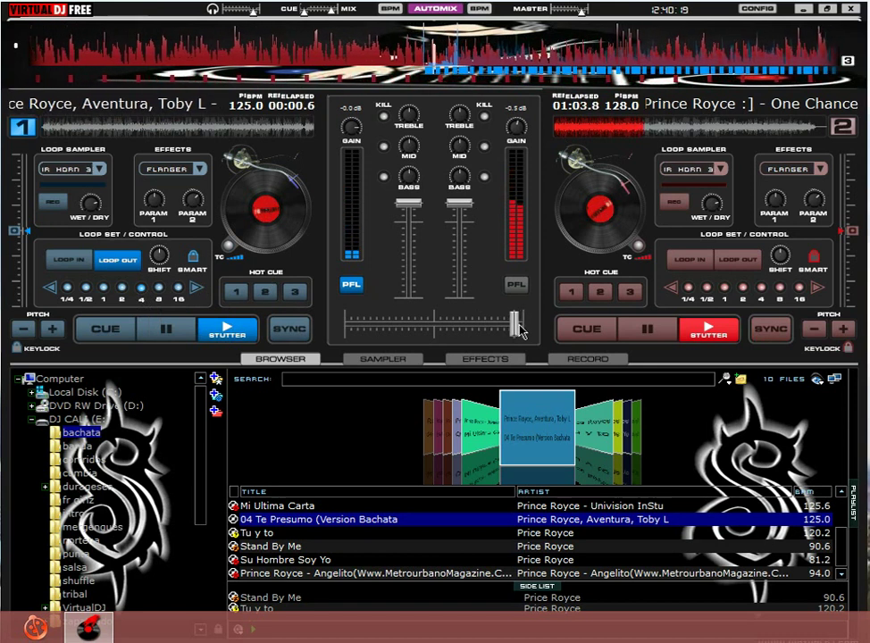
drag(352, 129, 351, 154)
Crossfade from One Chance to 04 Te Presumo on deck 1 and pause deck 2
drag(512, 324, 482, 327)
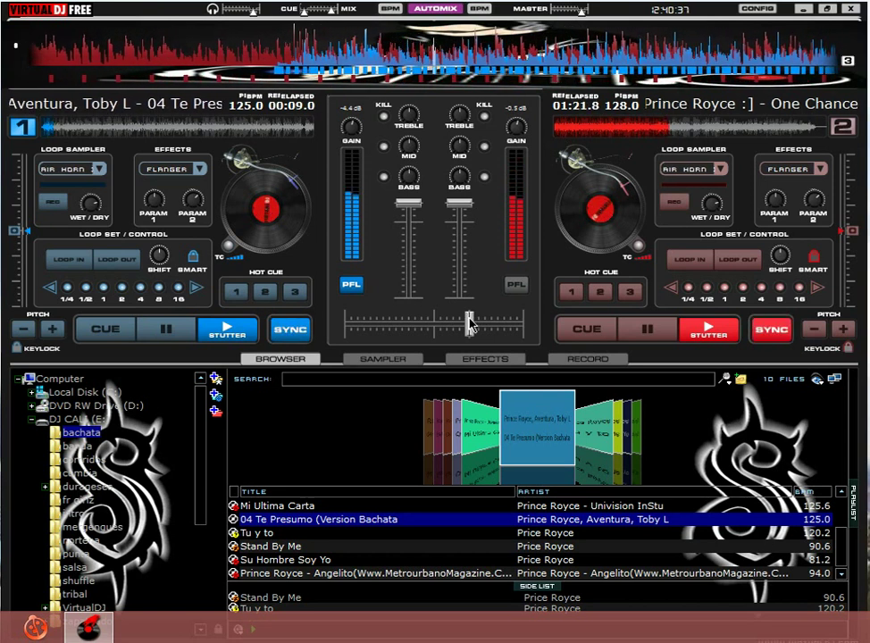
drag(462, 324, 348, 326)
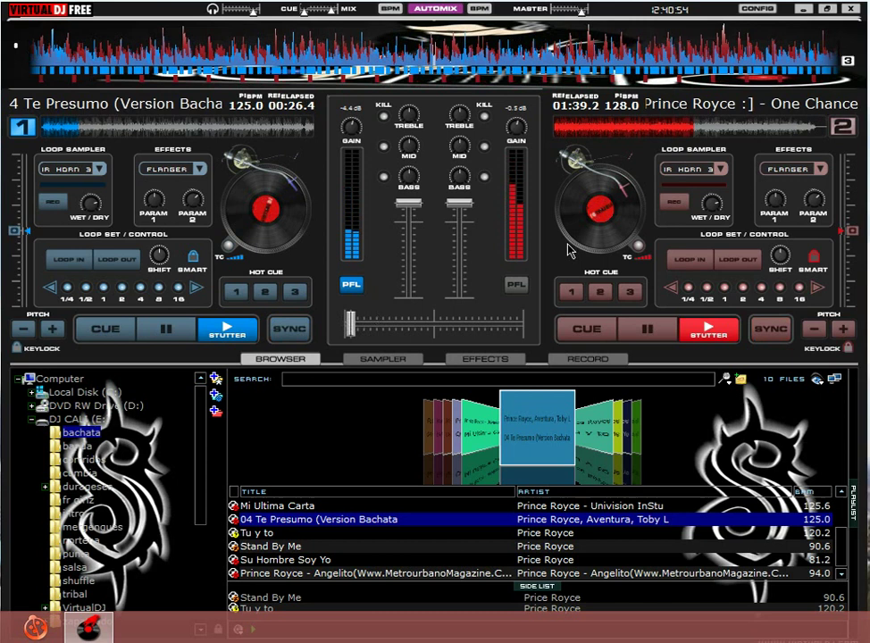
click(648, 331)
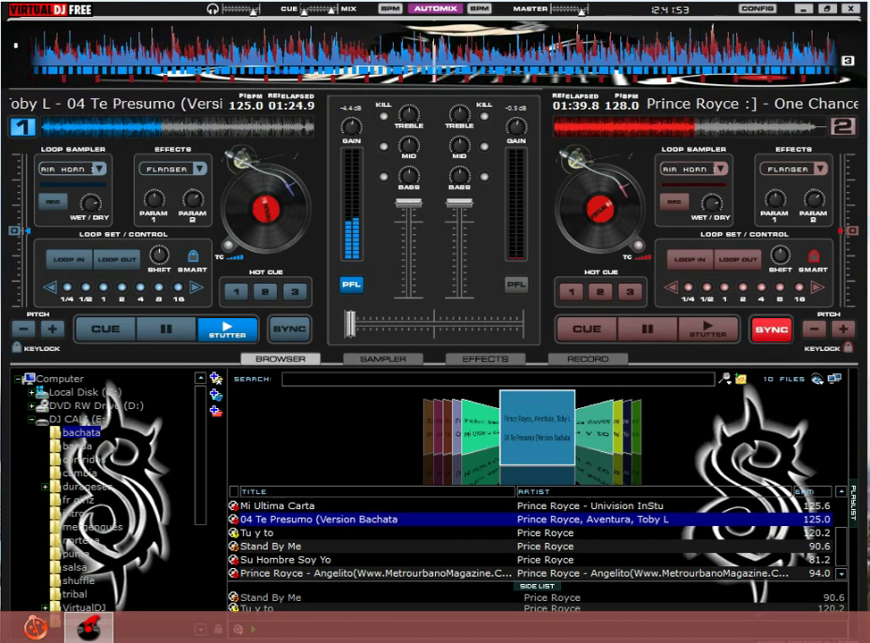
right_click(852, 516)
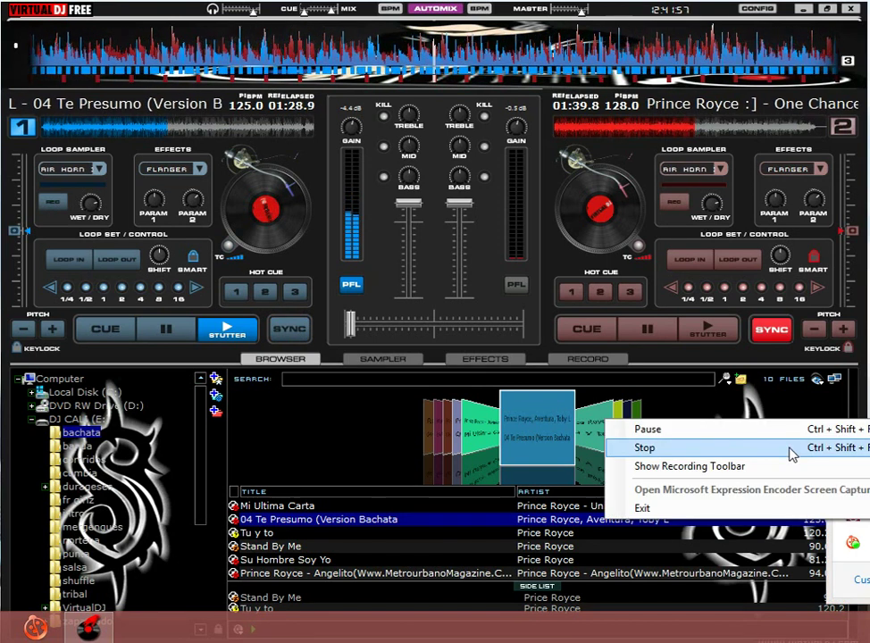